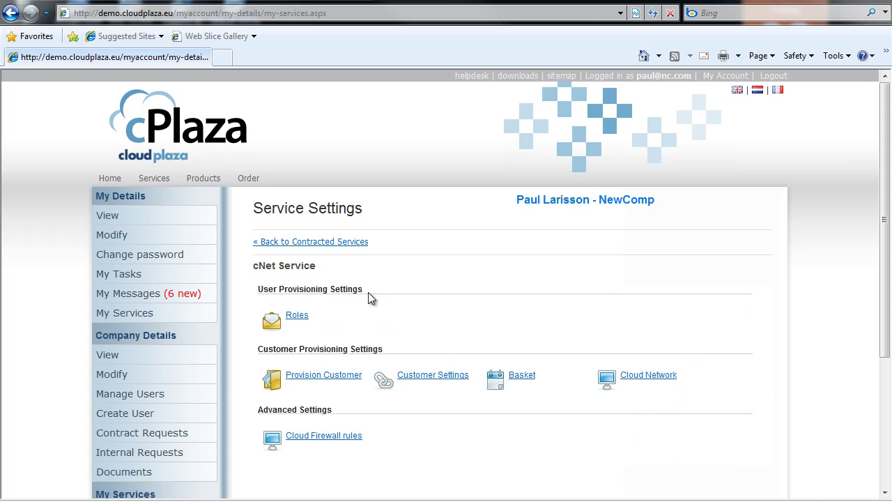
- Start a new cNet cloud network labelled MyPrivateCloud with the CNET-CLD-R29 article
click(638, 379)
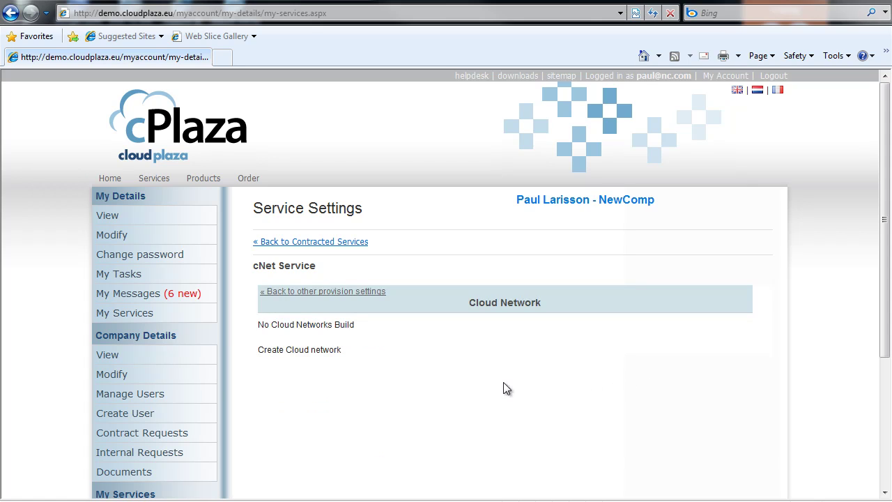
click(333, 352)
scroll(376, 369, down, 1)
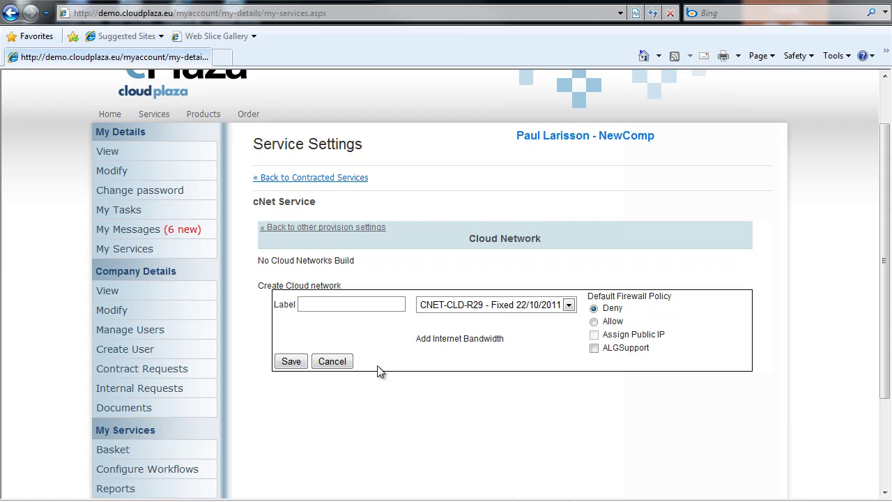
click(343, 304)
text(MyPrivateCloud)
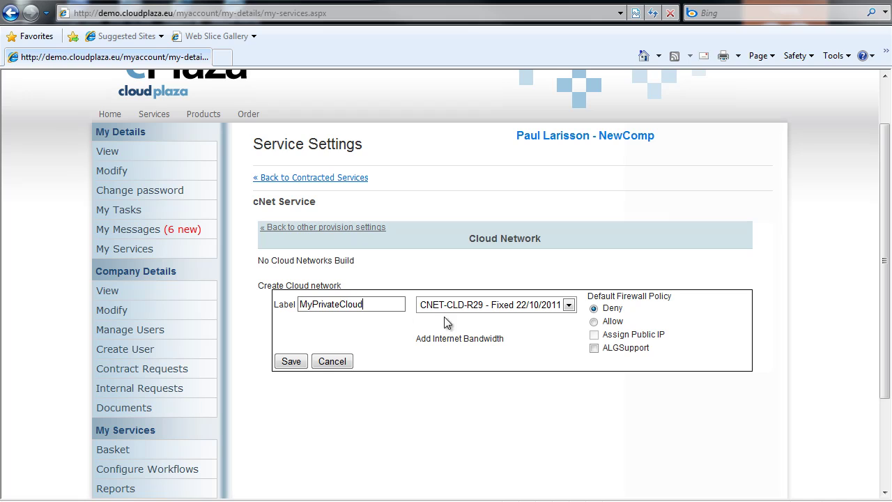
click(558, 308)
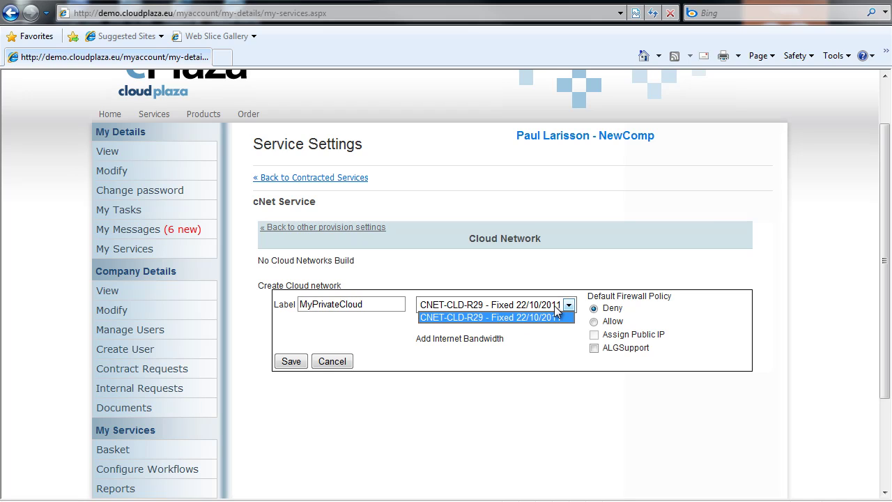
click(568, 314)
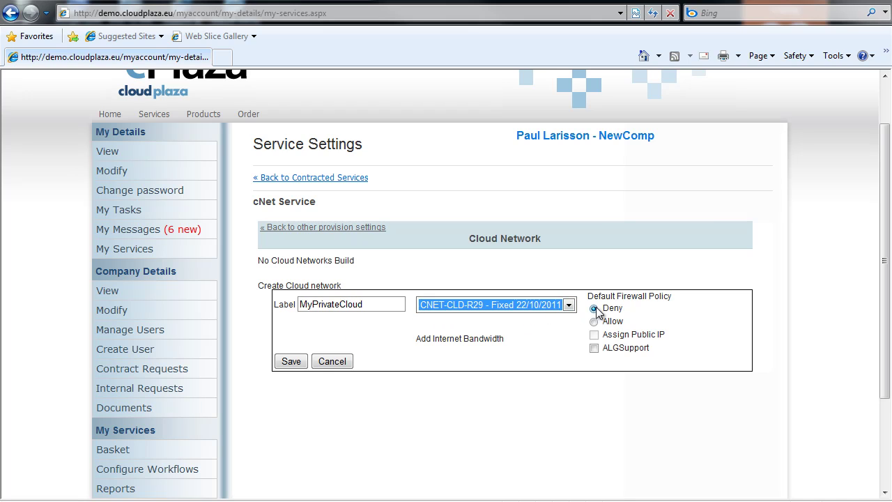
- Add the CNET-IP-50GB internet bandwidth to MyPrivateCloud, and save and provision the network
click(492, 342)
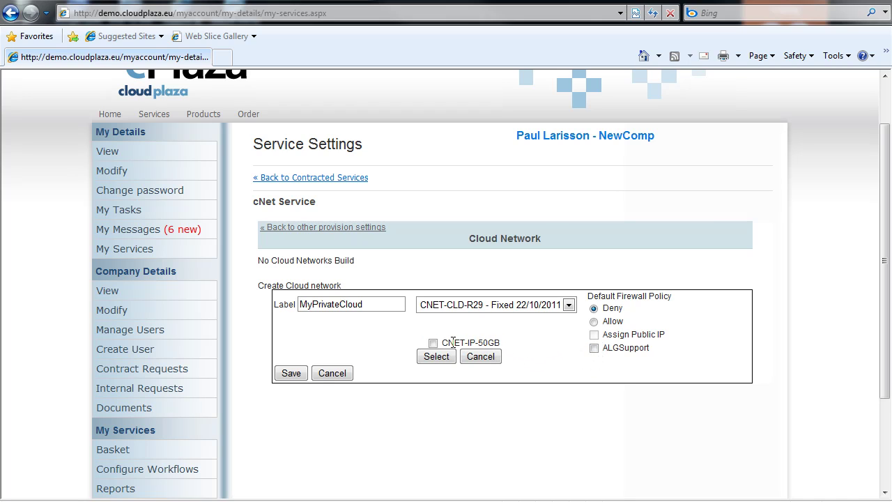
click(435, 346)
click(439, 358)
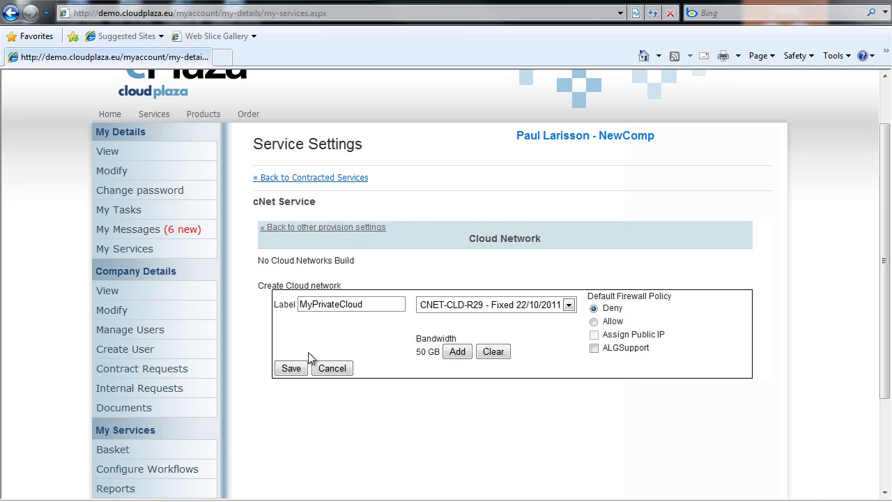
click(293, 368)
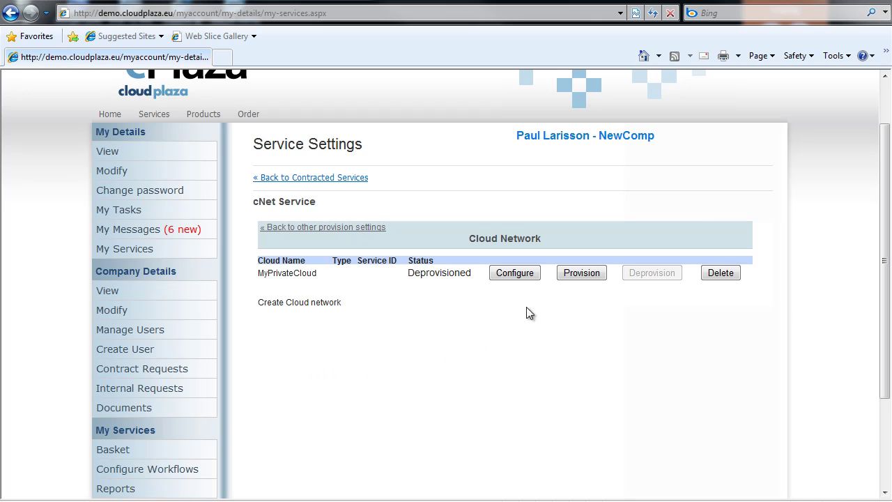
click(565, 271)
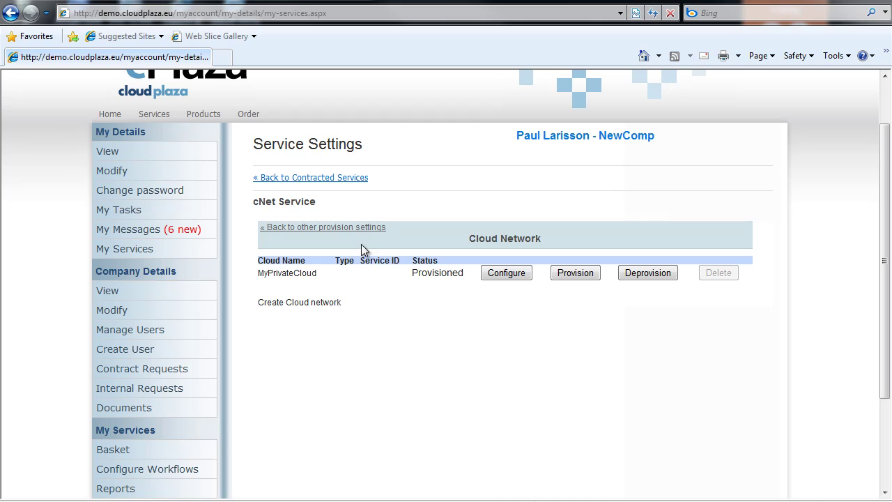
- Go to the cVPS Service settings and review the articles in its basket
click(357, 183)
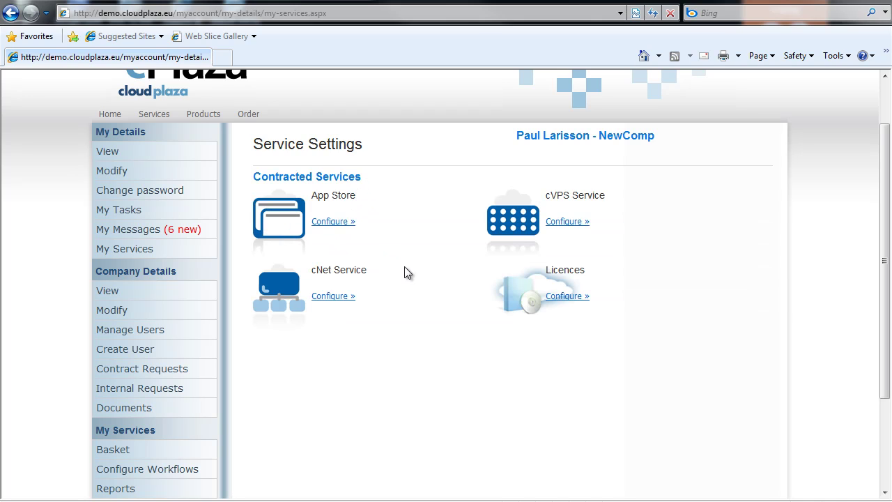
click(553, 223)
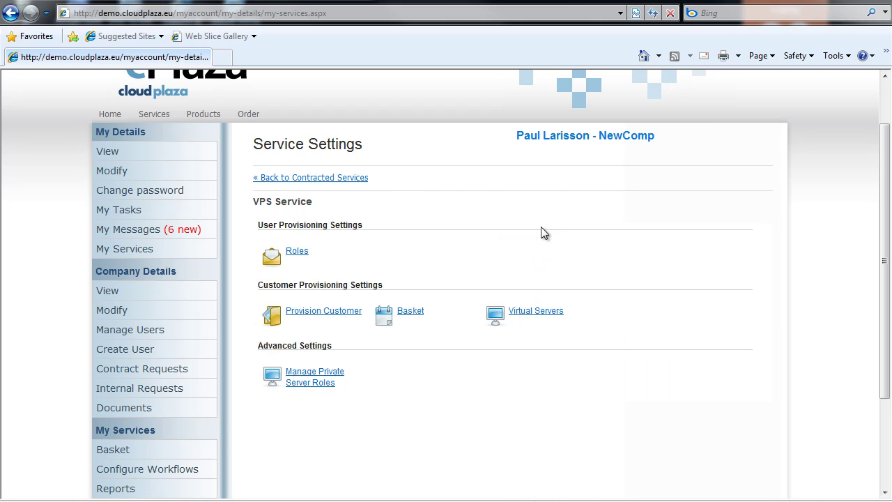
click(416, 312)
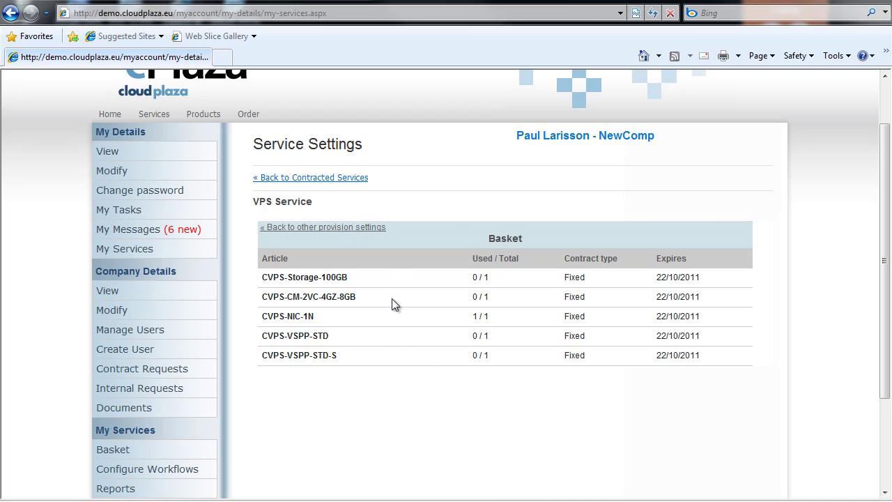
click(373, 230)
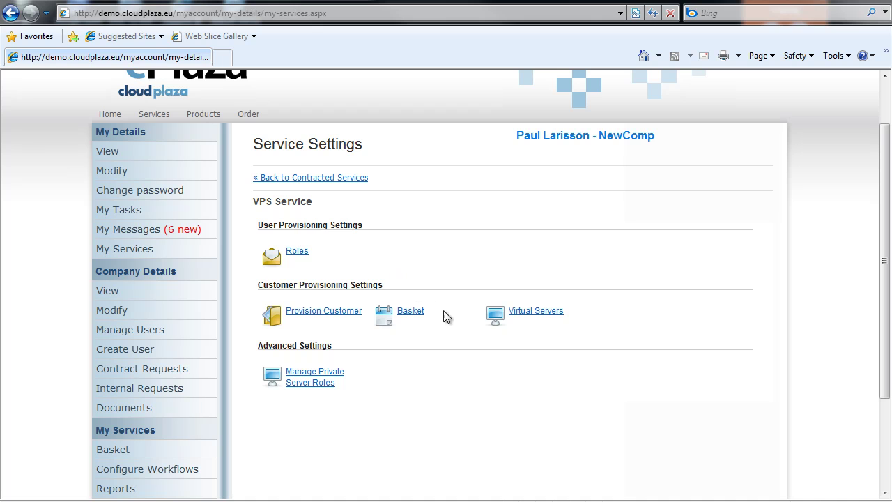
- Start a new virtual server with computer name VIS007 and description "My Application Server", and continue to the source templates
click(522, 311)
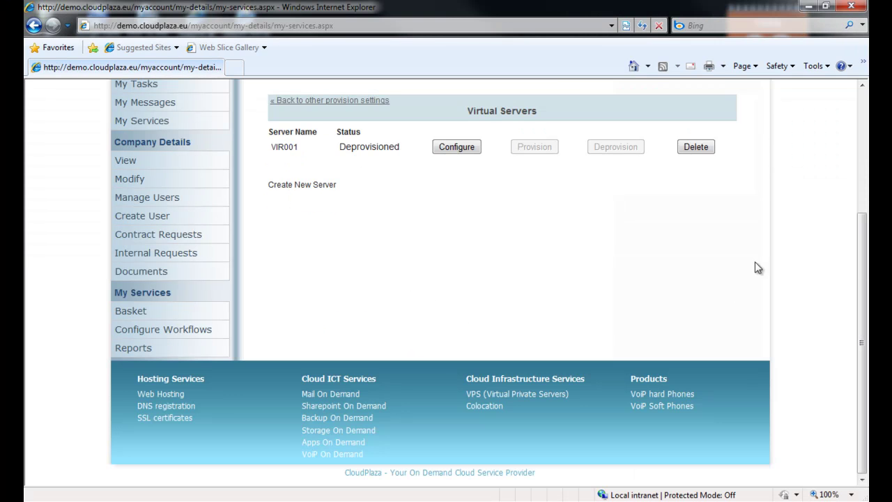
click(266, 188)
text(M)
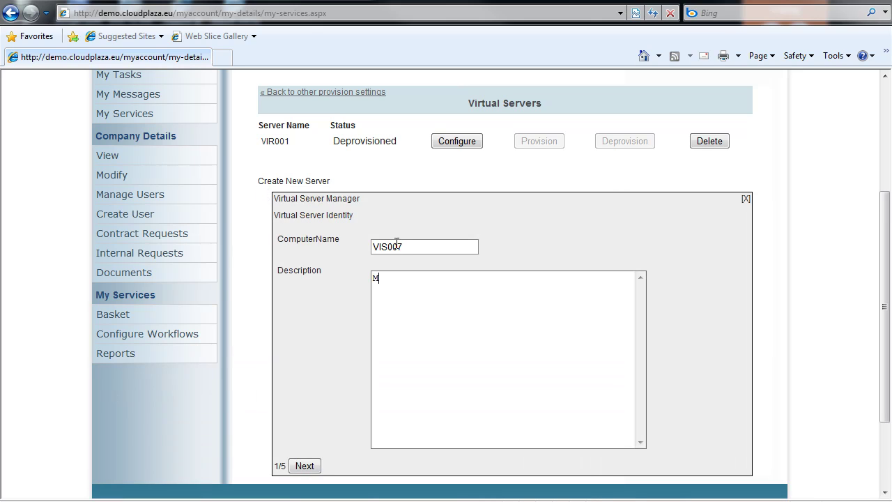
text(y Application Server)
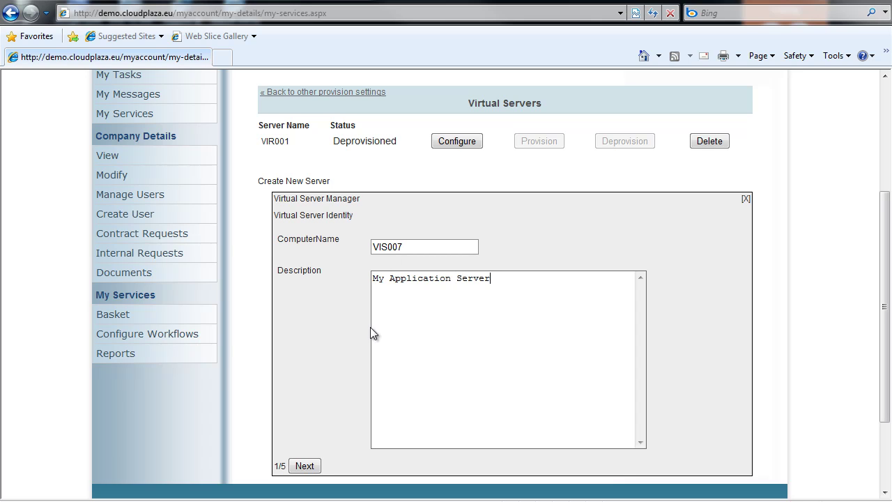
click(304, 466)
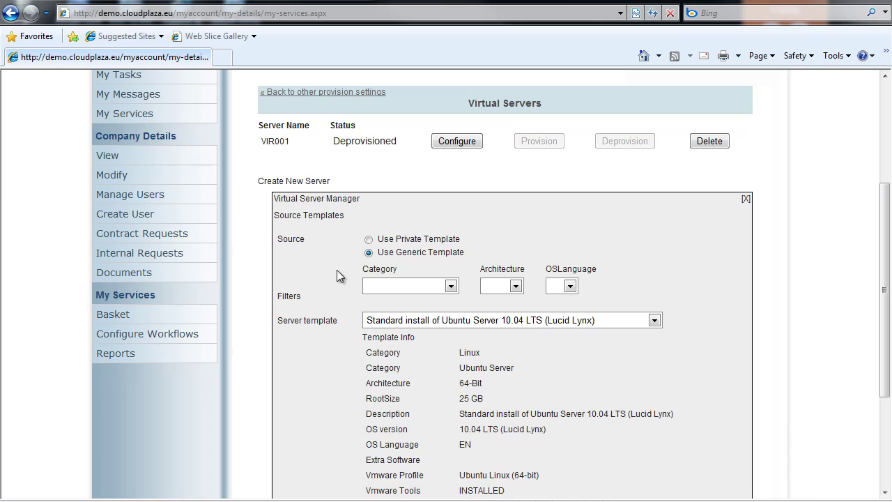
- Filter the generic templates by category Microsoft Windows, flavor Windows 2008 R2, architecture 64-Bit and OS language EN
click(451, 286)
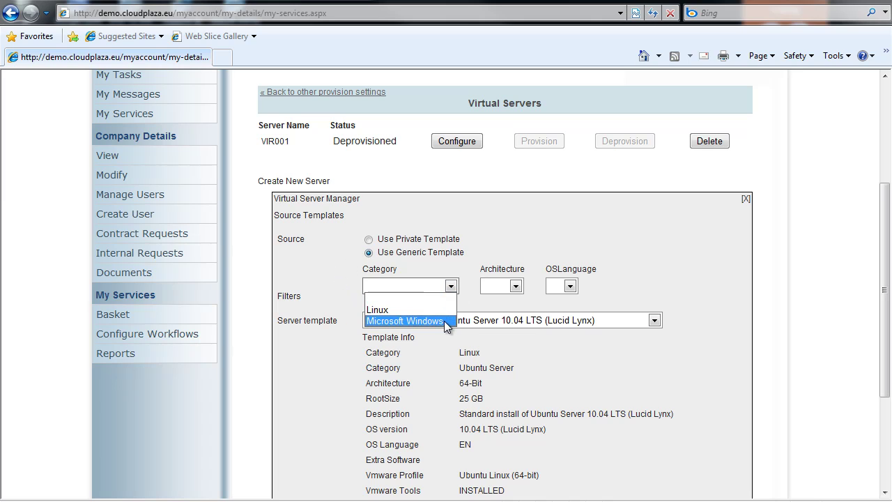
click(443, 319)
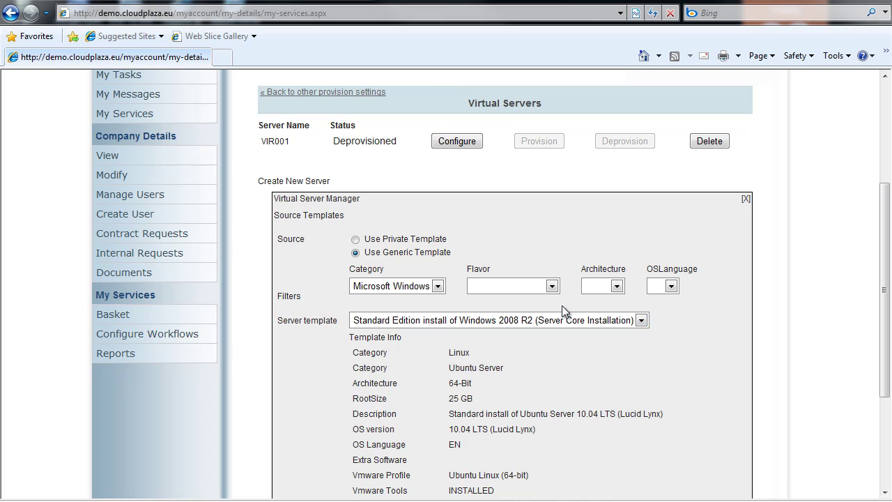
click(552, 287)
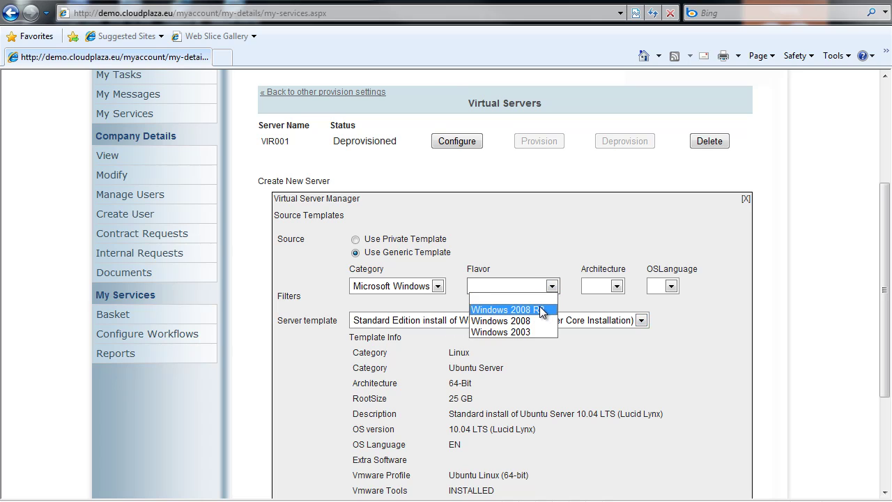
click(540, 308)
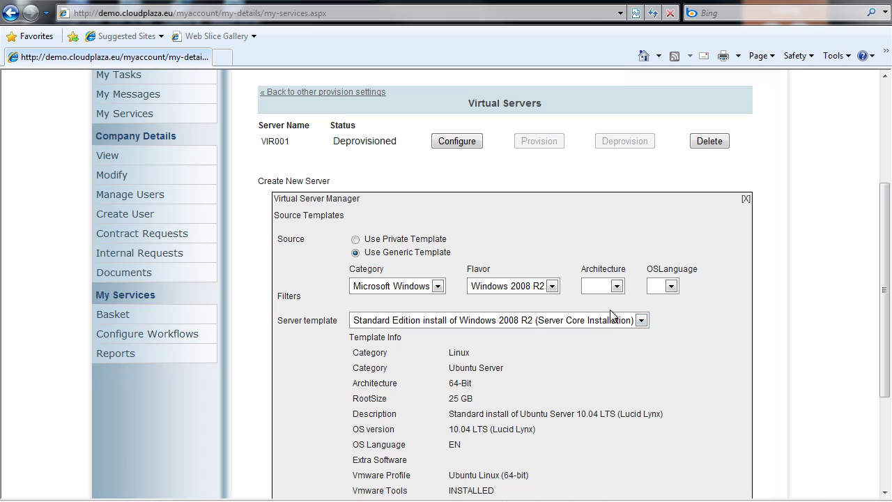
click(616, 286)
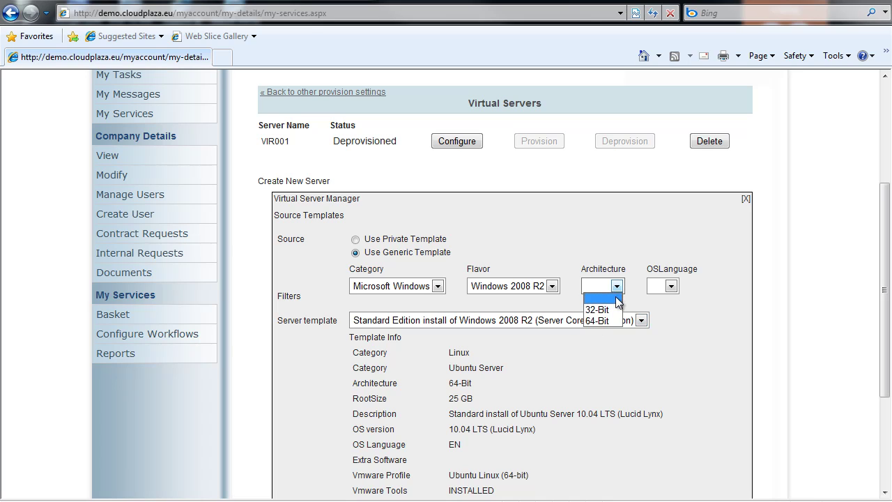
click(611, 320)
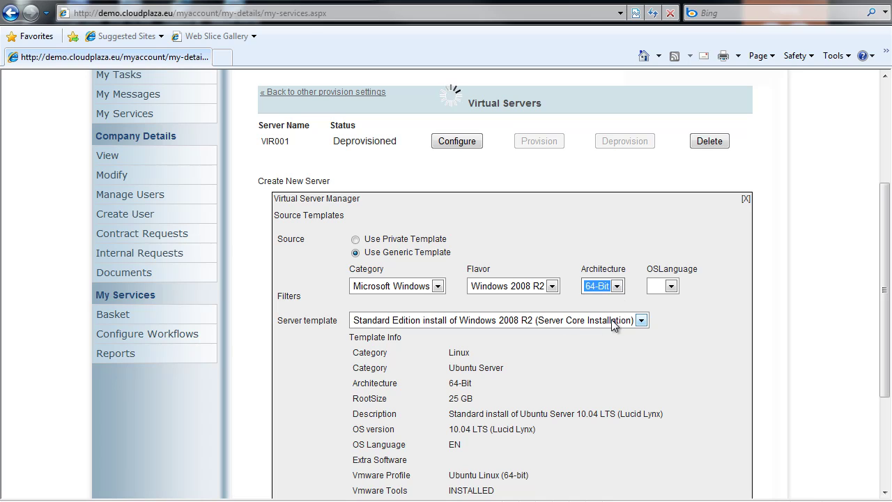
click(671, 286)
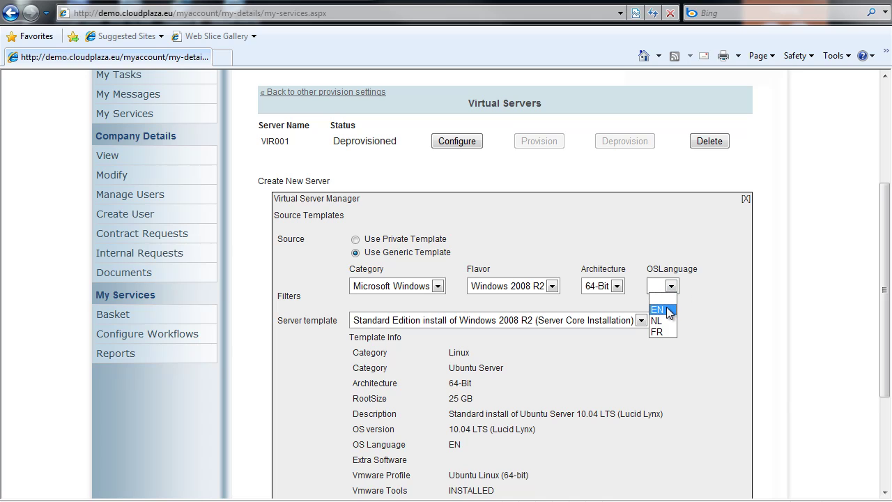
click(667, 311)
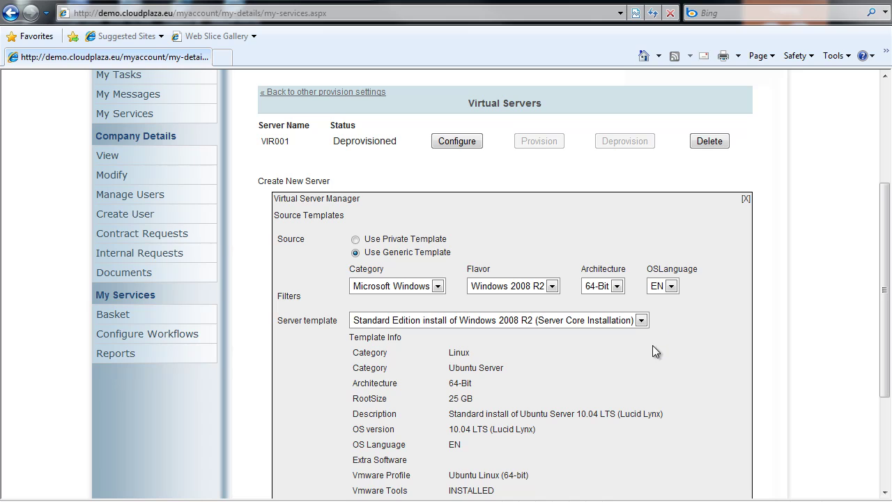
- Choose the template "Standard Edition install of Windows 2008 R2 (Full Installation)" and continue to the guest operating system settings
click(641, 320)
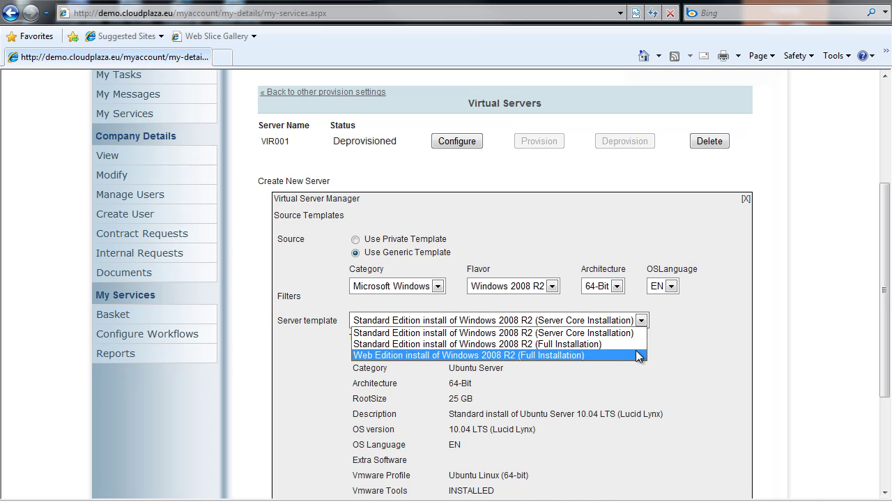
click(633, 344)
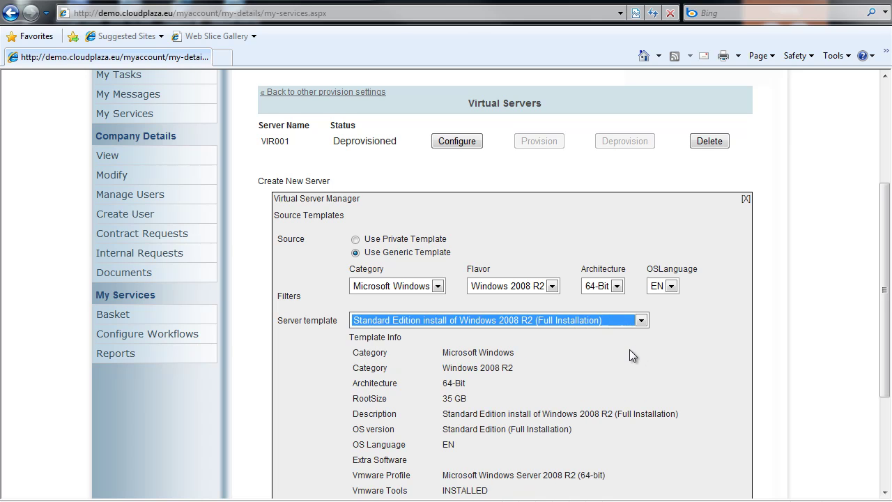
scroll(622, 358, down, 3)
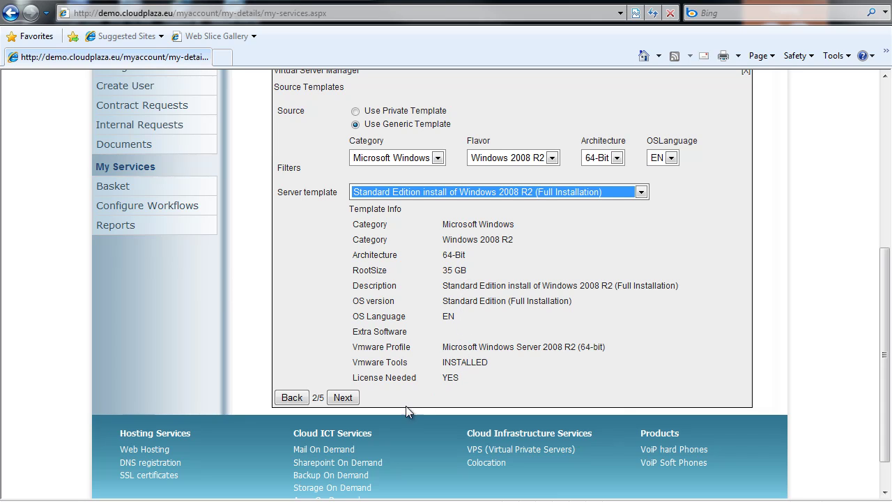
click(352, 398)
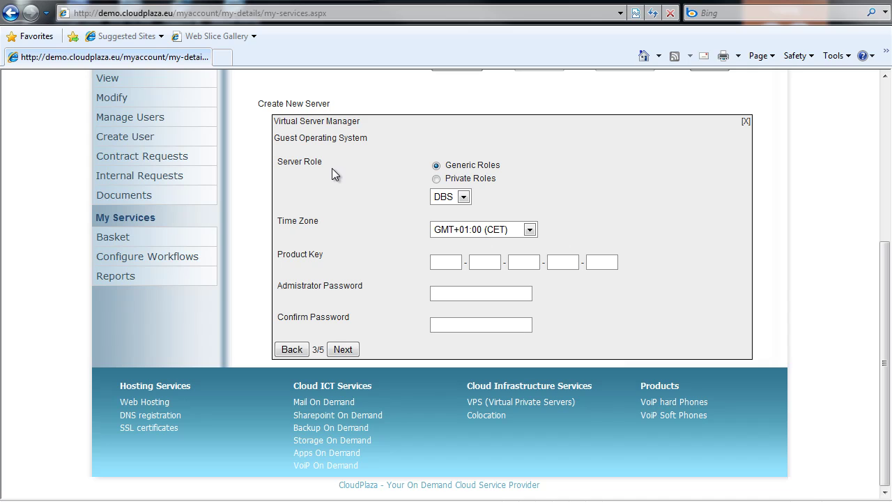
- Set the generic server role to CTX and fill in all five parts of the Windows product key
click(464, 198)
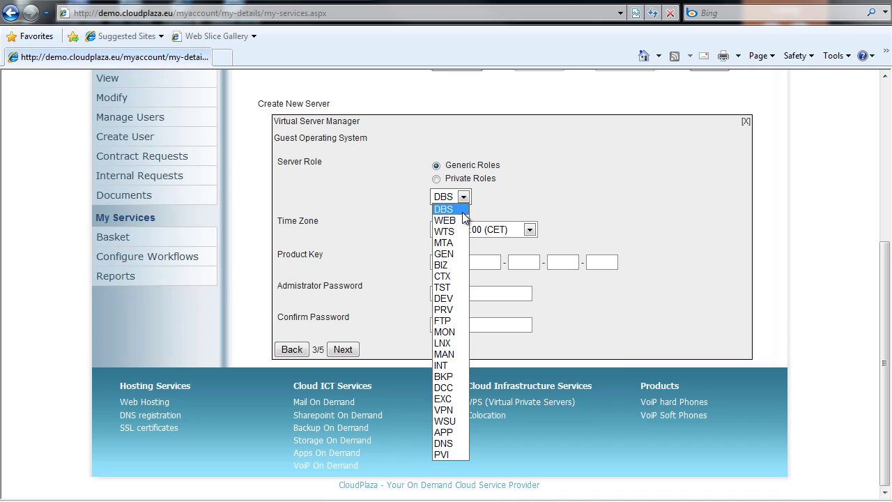
click(452, 276)
click(442, 262)
text(xxxxx - xxxxx - xxxxx)
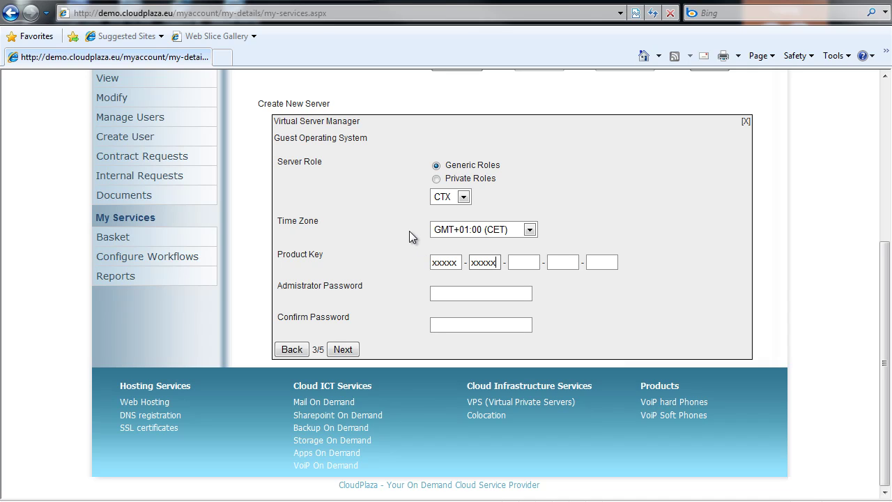
text( - xxxxx - xxxxx)
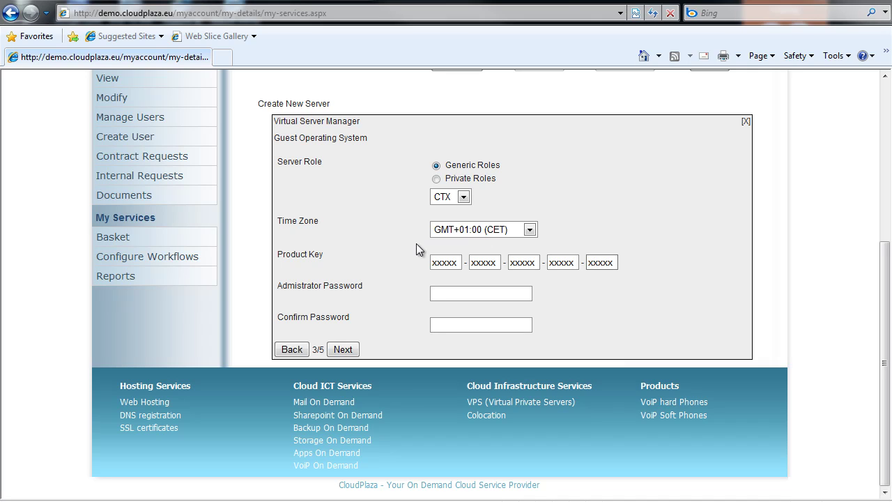
- Enter and confirm the administrator password, and continue to the hardware settings
click(432, 286)
text(xxx)
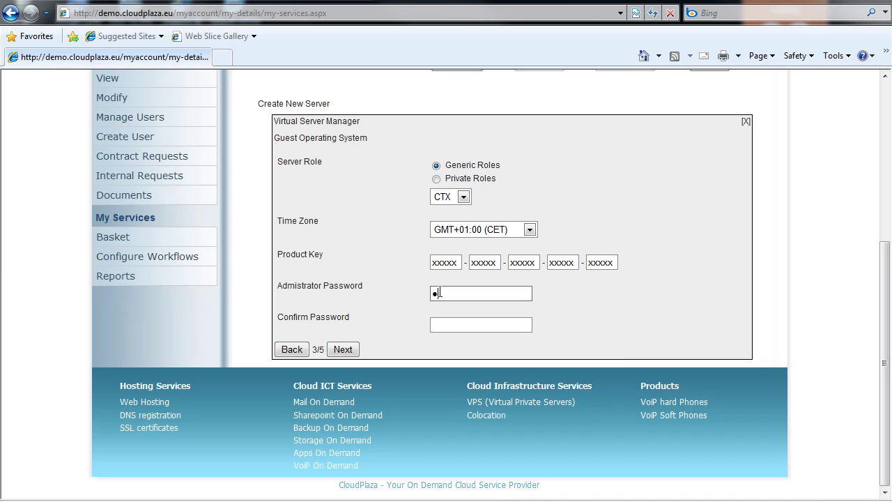
text(xxx)
key(Tab)
text(xxxx)
key(Return)
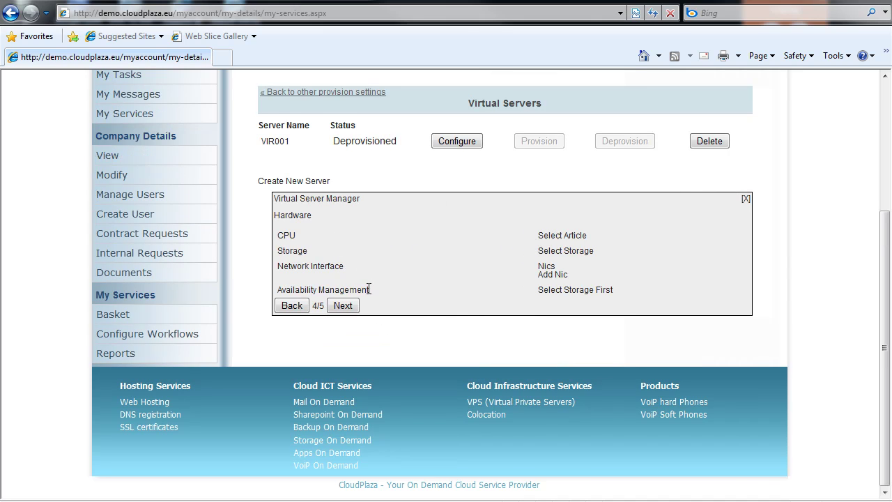
- Select the CPU article CVPS-CM-2VC-4GZ-8GB and allocate 70 GB of CVPS-STO-100 storage to Disk 1
click(556, 237)
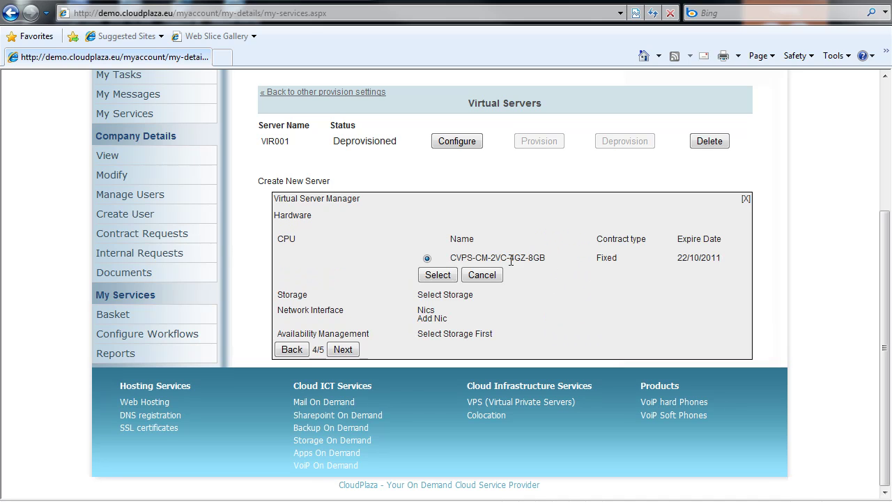
click(437, 275)
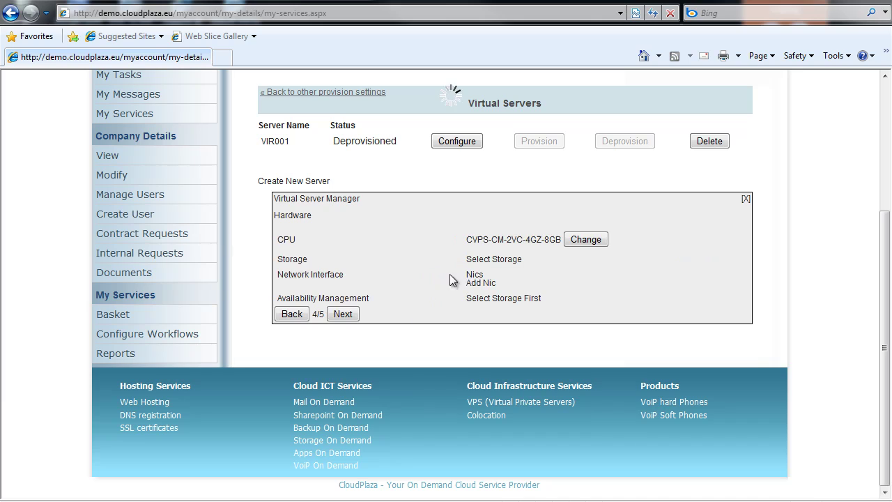
click(499, 259)
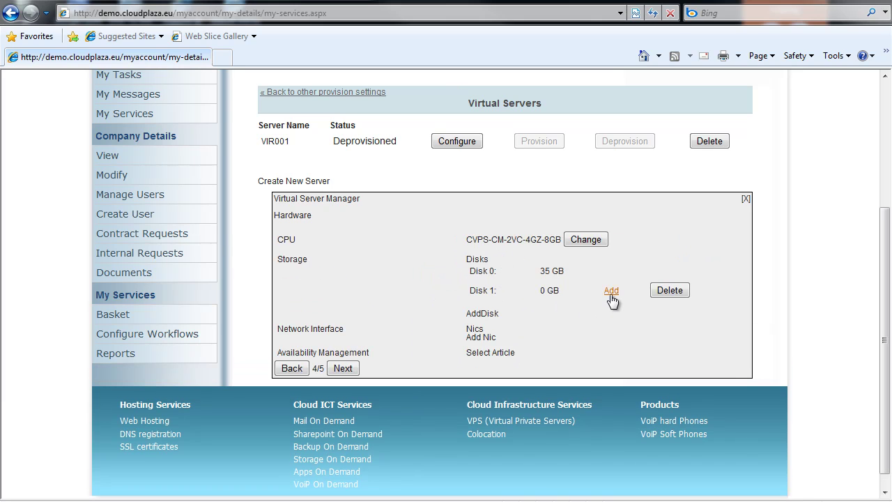
click(611, 292)
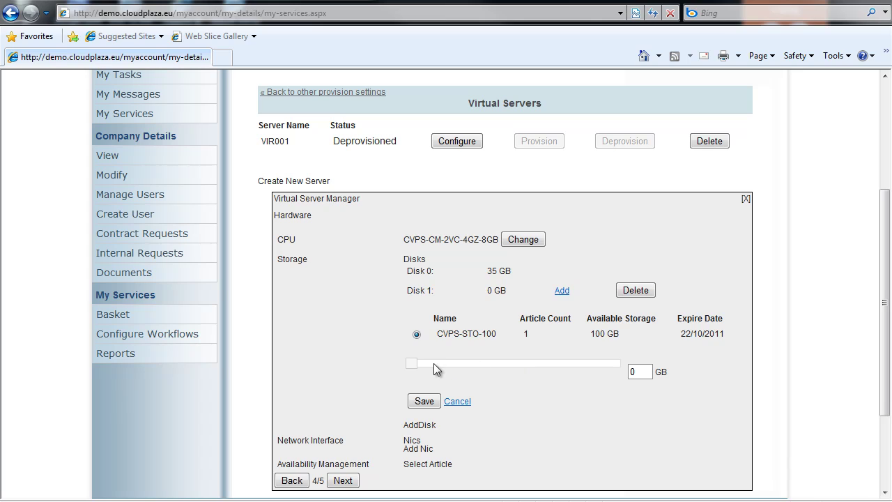
drag(414, 363, 560, 367)
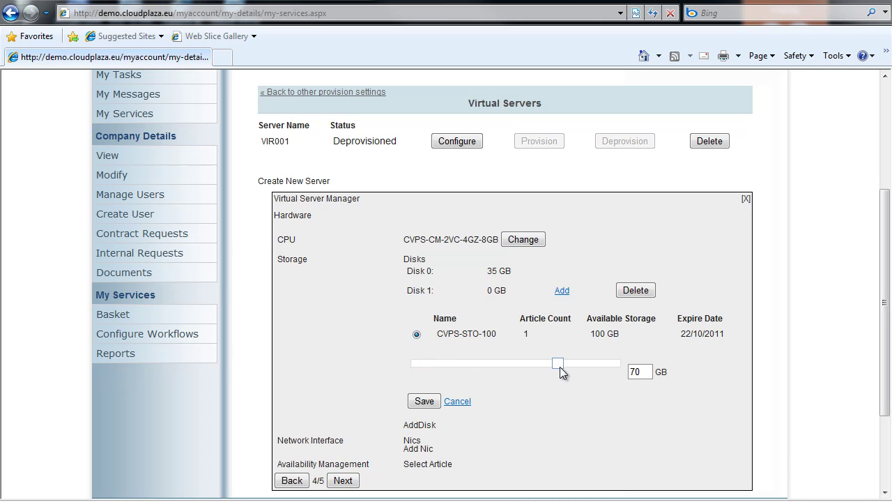
click(426, 401)
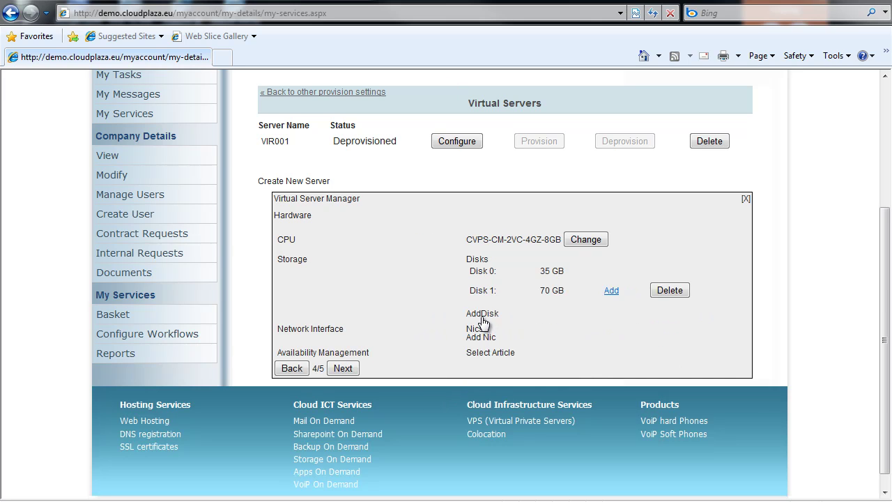
- Add another disk, Disk 2, and allocate 30 GB of CVPS-STO-100 storage to it
click(482, 315)
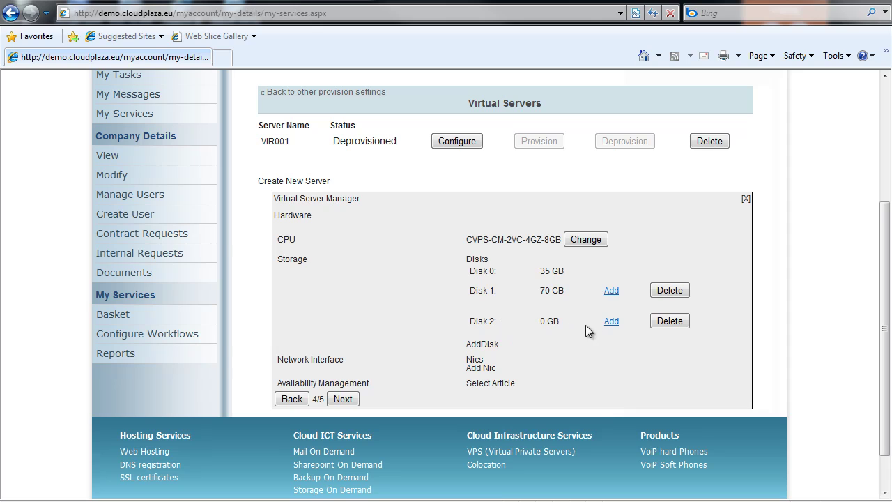
click(611, 322)
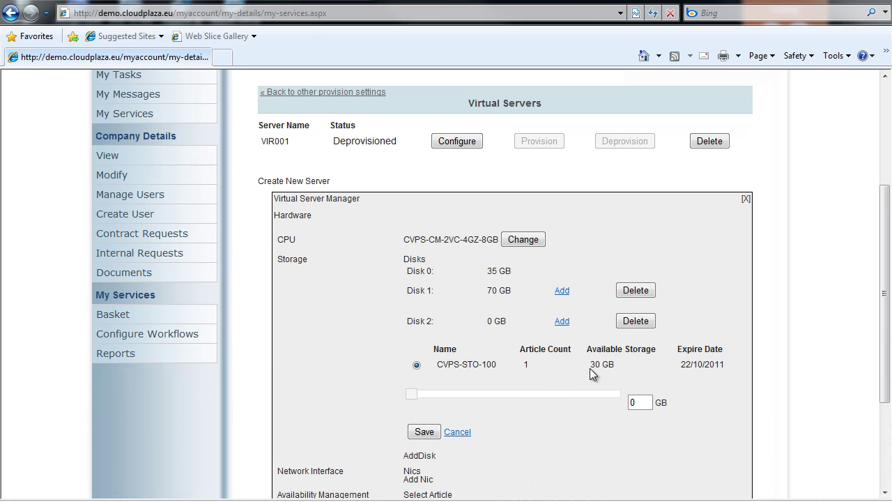
drag(413, 394, 619, 396)
click(424, 432)
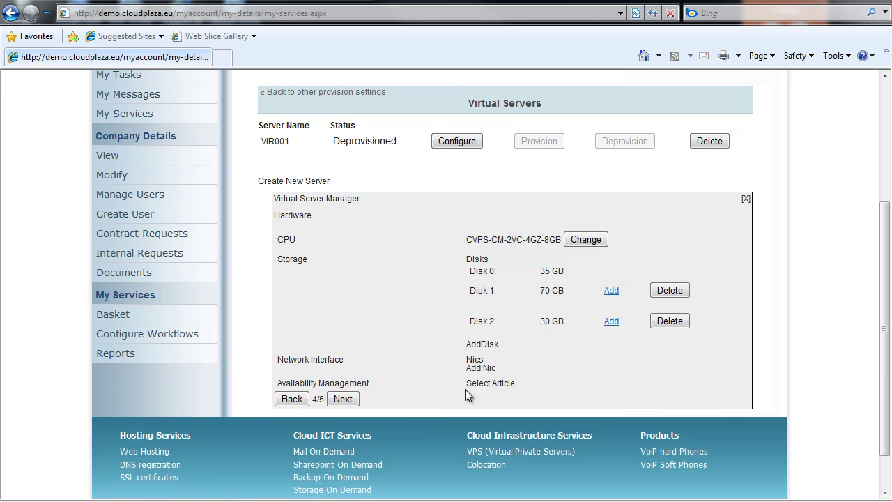
- Add a primary network interface on MyPrivateCloud with automatic IP assignment and a public IP, and save it
click(480, 369)
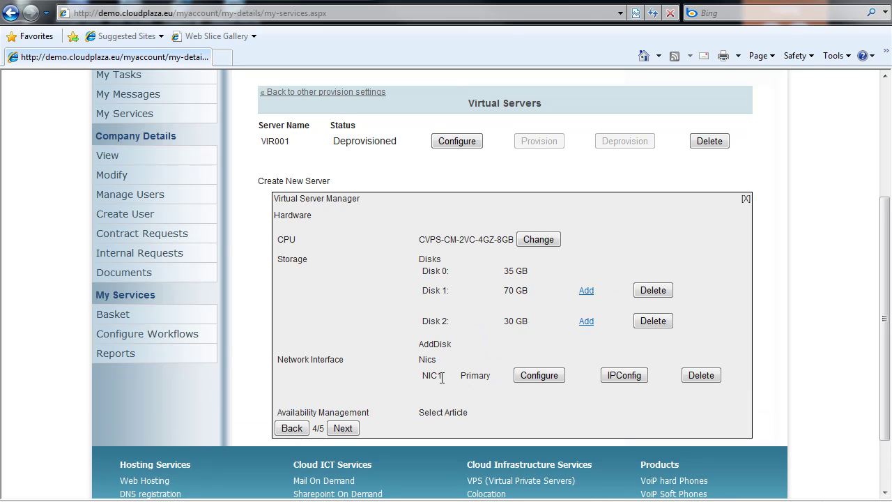
click(532, 376)
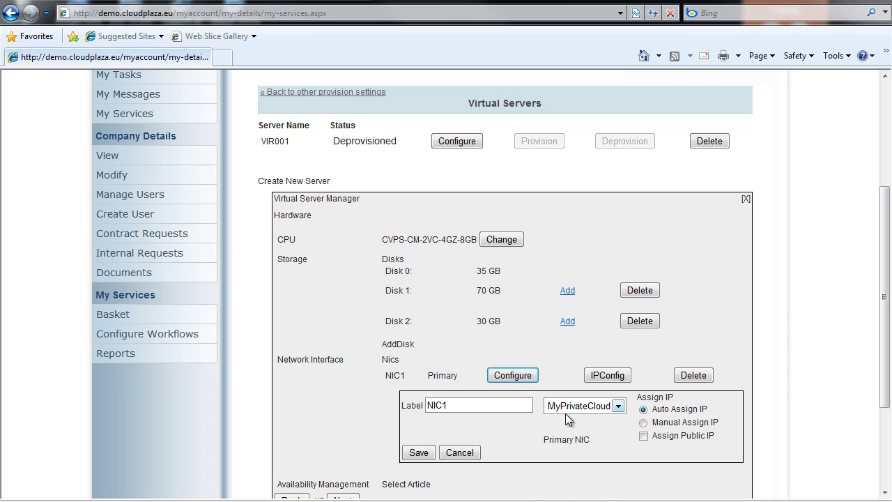
click(618, 407)
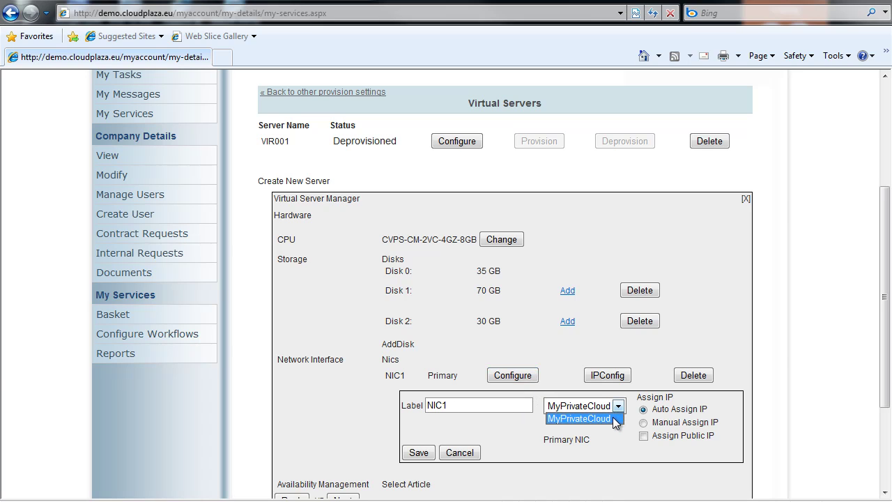
click(613, 419)
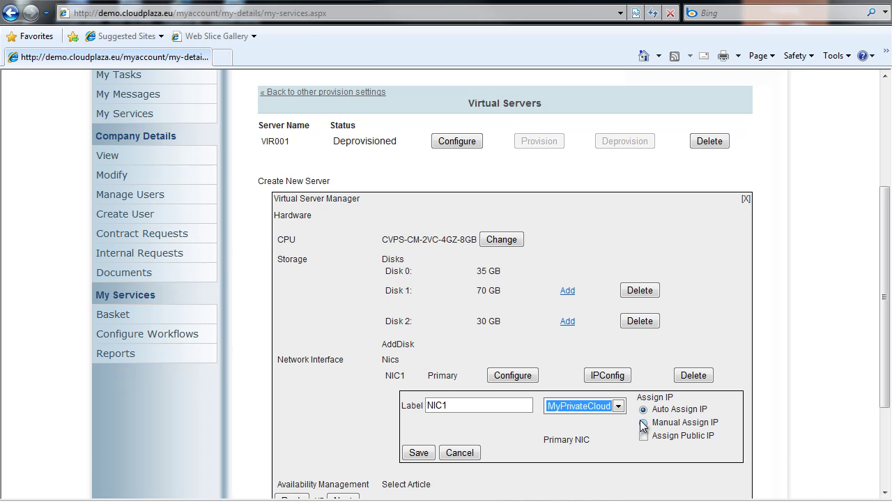
click(644, 436)
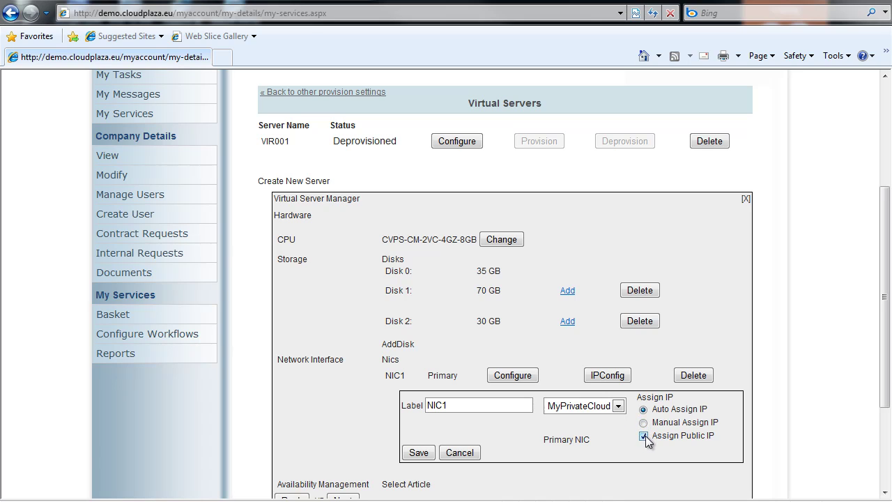
click(419, 452)
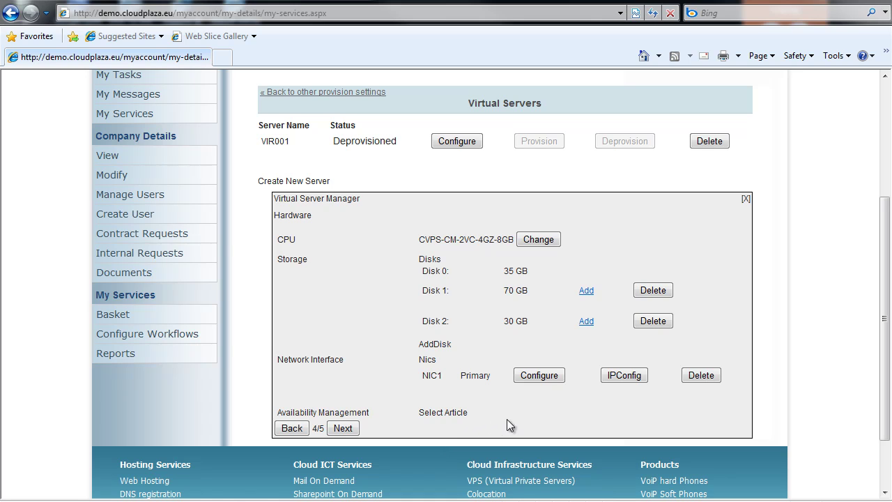
- Examine the IP address, subnet mask, gateway and DNS settings of NIC1 and leave them without saving
click(611, 378)
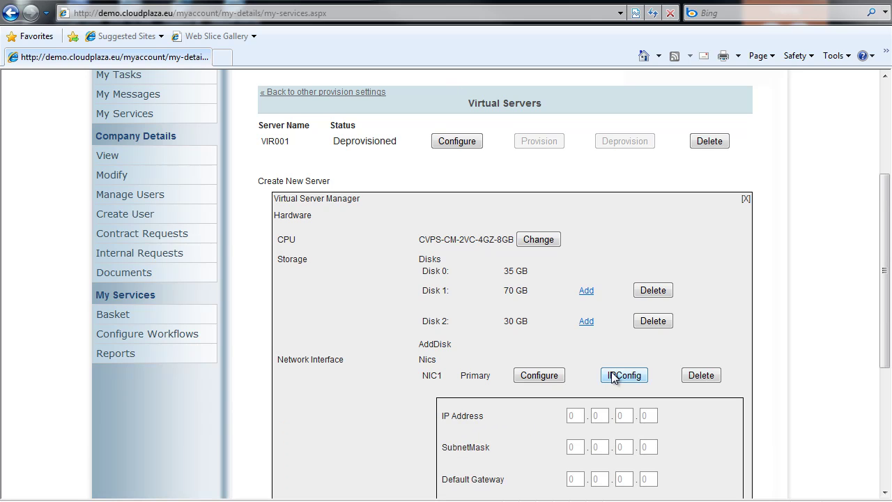
scroll(616, 382, down, 3)
scroll(617, 382, down, 1)
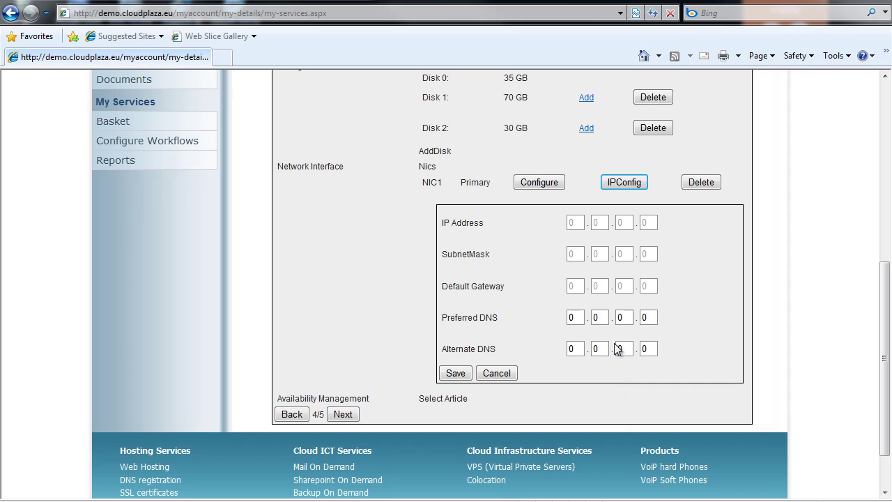
click(507, 374)
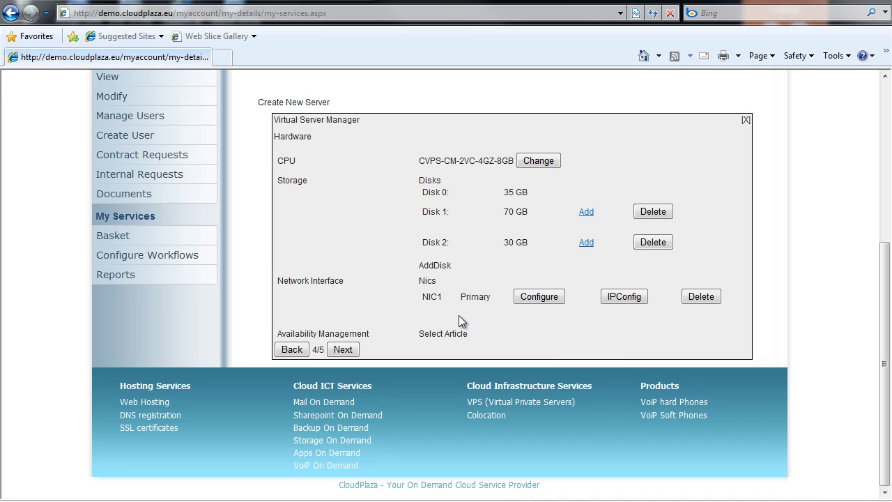
- Select the availability management article CVPS-VSPP-STD and continue to the server actions
click(460, 336)
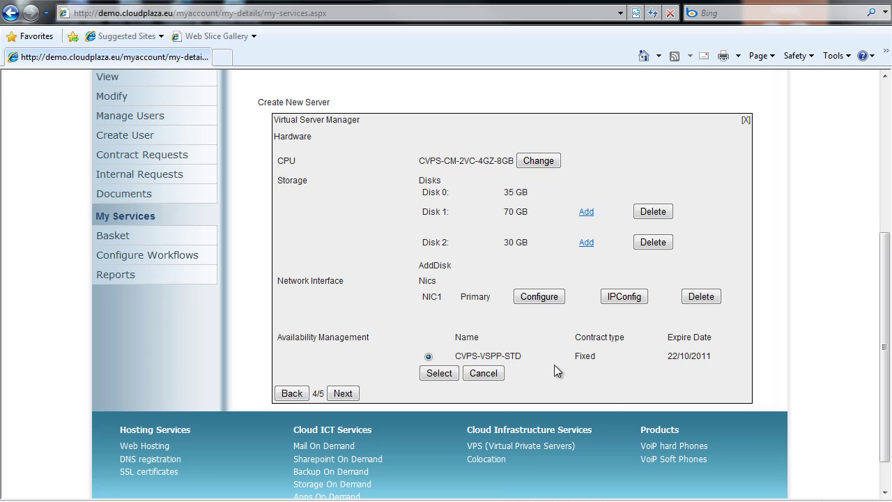
click(427, 375)
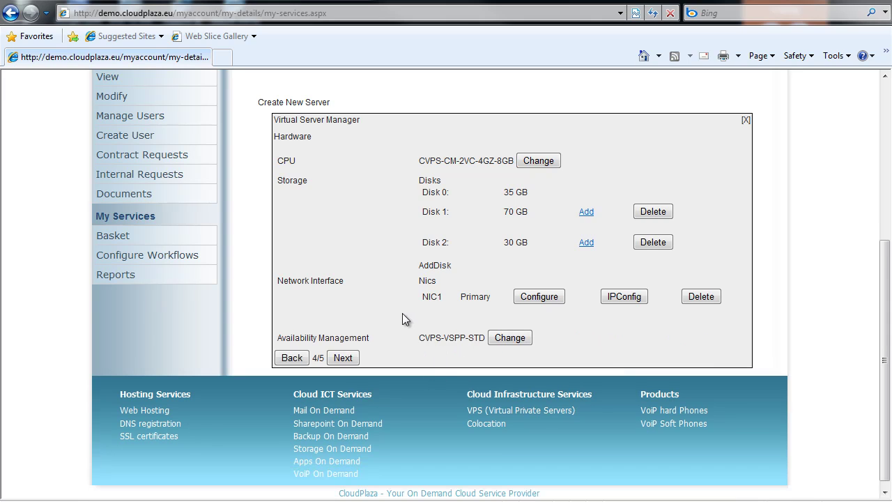
click(351, 358)
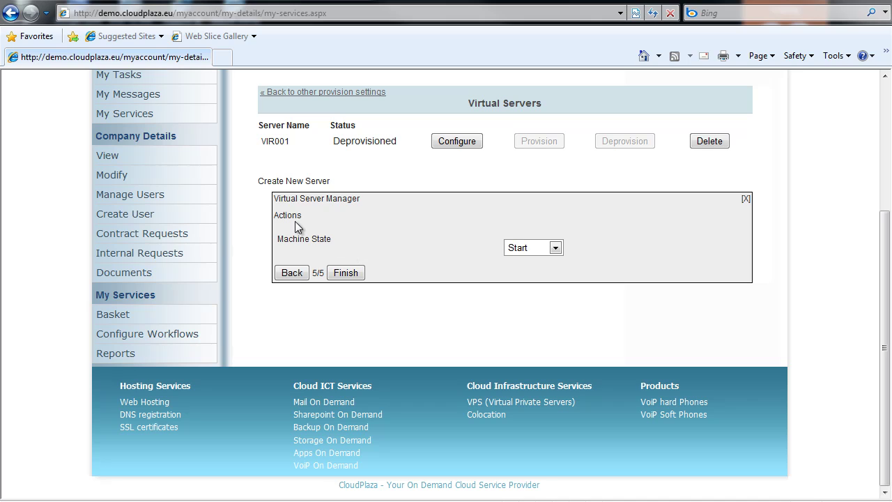
- Finish the new server's setup with machine state Start and provision the server
click(555, 248)
click(528, 258)
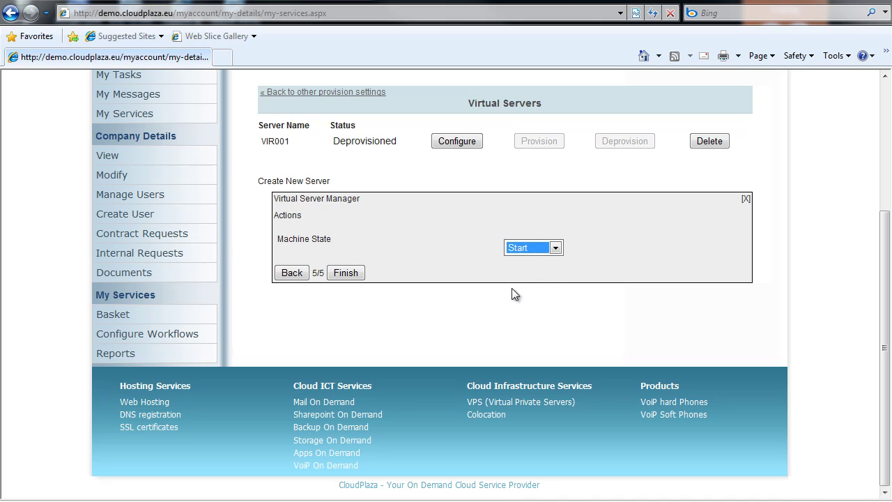
click(345, 272)
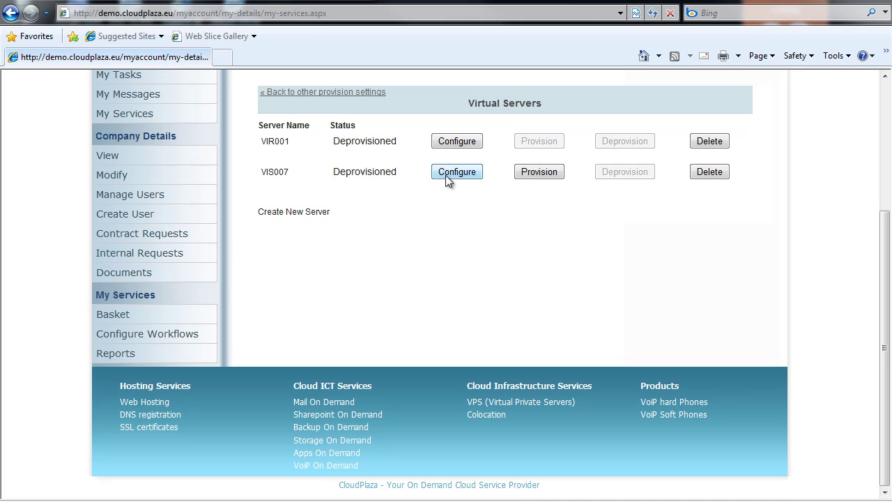
click(539, 172)
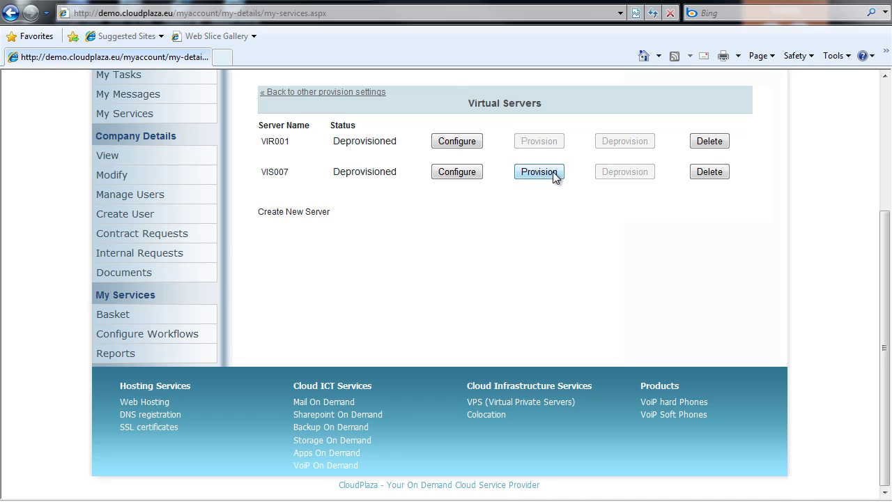